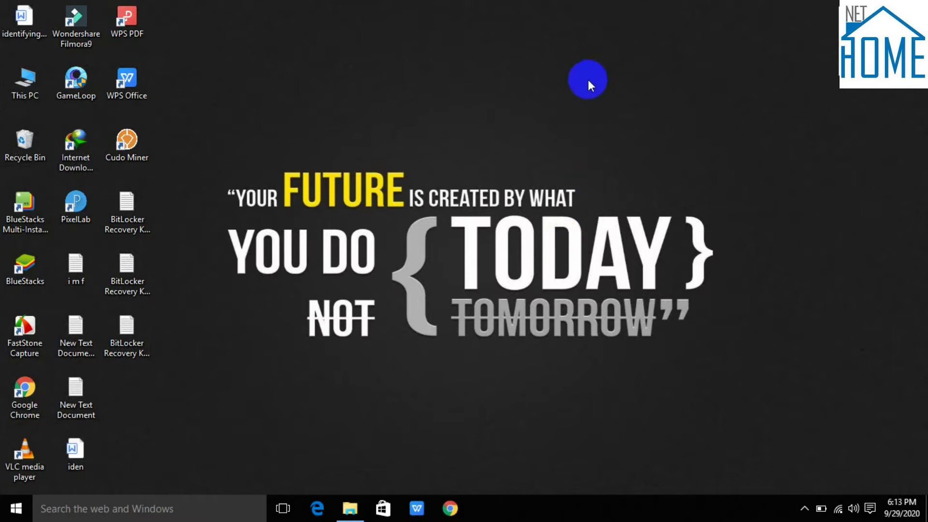
Step: Refresh the desktop twice from its right-click menu
right_click(587, 79)
left_click(638, 123)
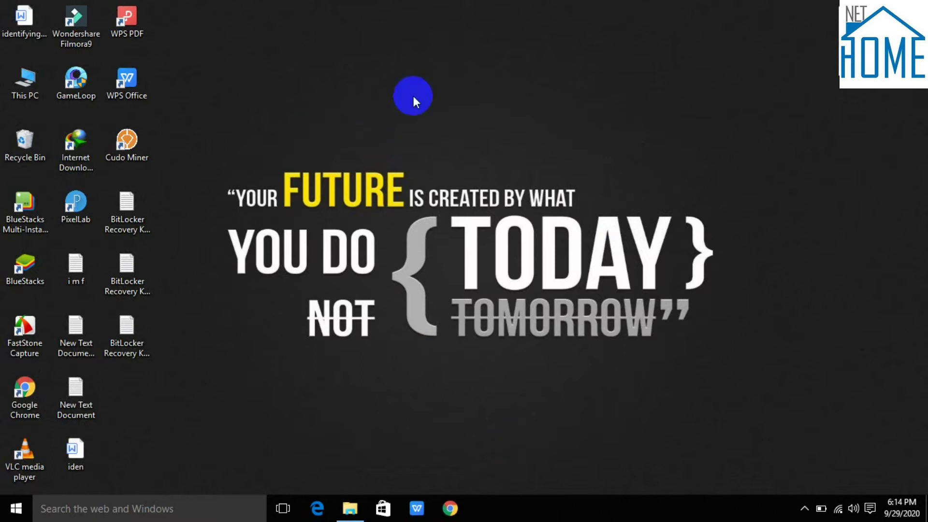
right_click(411, 87)
left_click(426, 126)
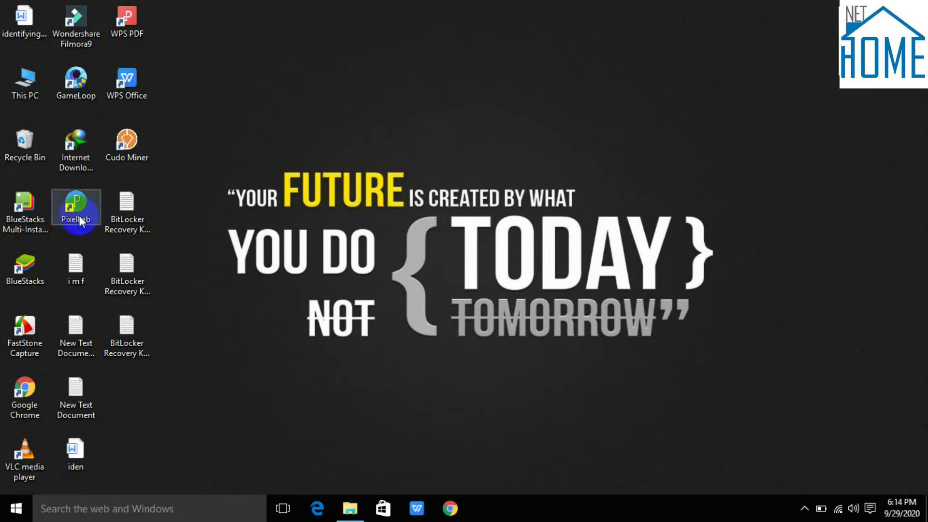
Step: Open This PC in File Explorer, select Removable Disk (F:), and minimise the window
left_click(352, 493)
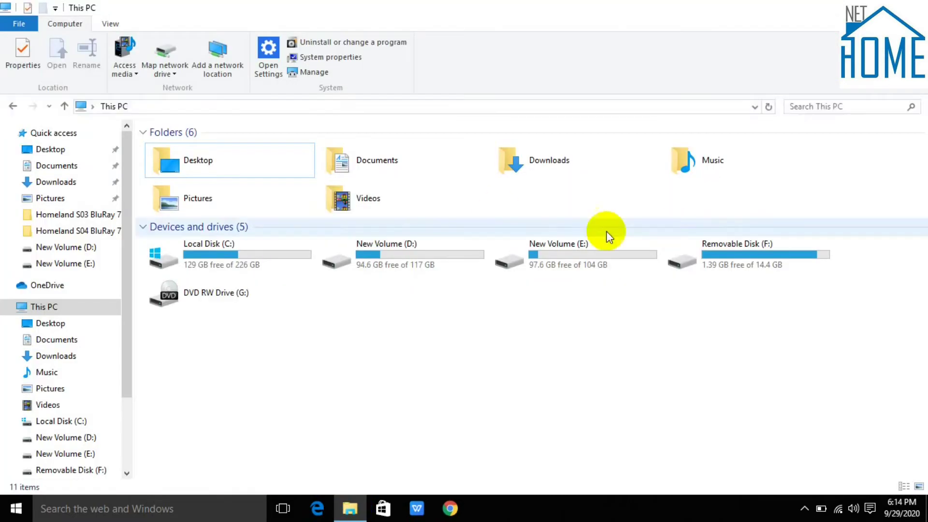
left_click(699, 274)
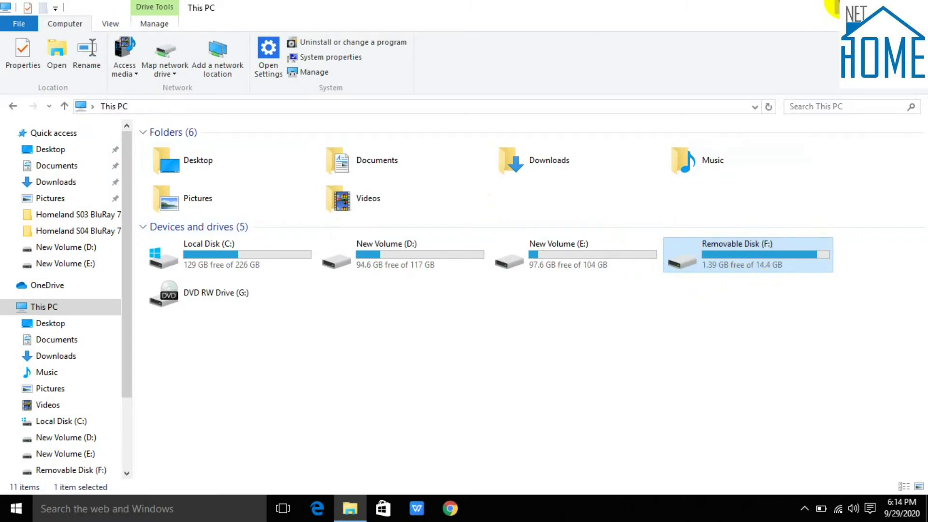
left_click(859, 7)
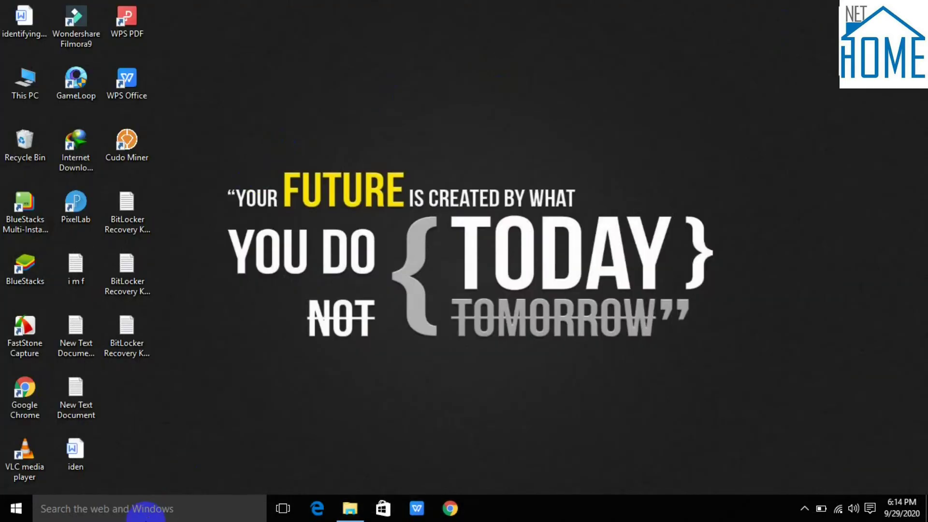
Step: Search 'con' for Control Panel, go to System and Security > BitLocker Drive Encryption, and expand drive F:
left_click(145, 515)
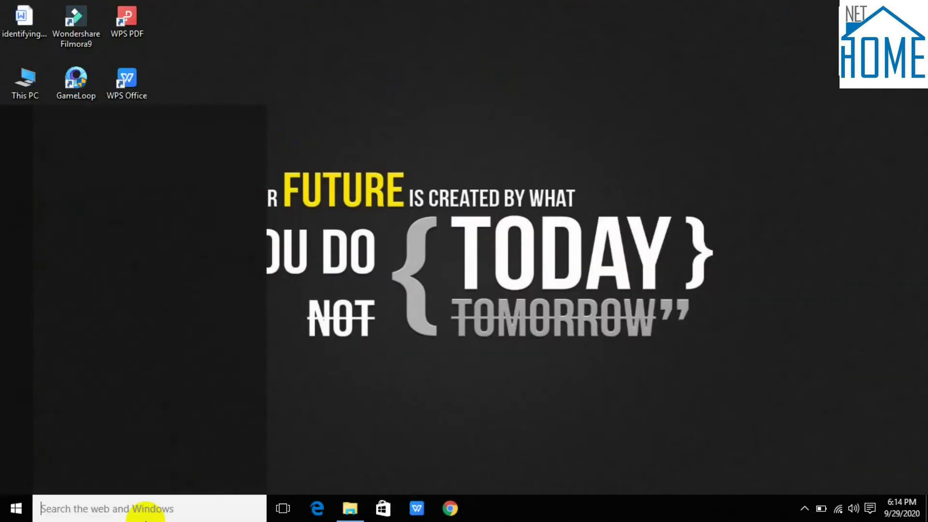
type("con")
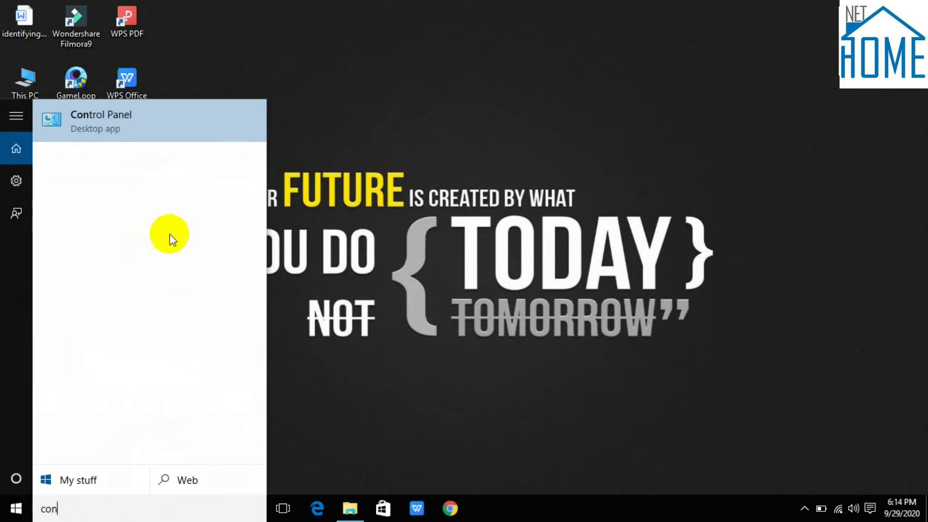
left_click(179, 129)
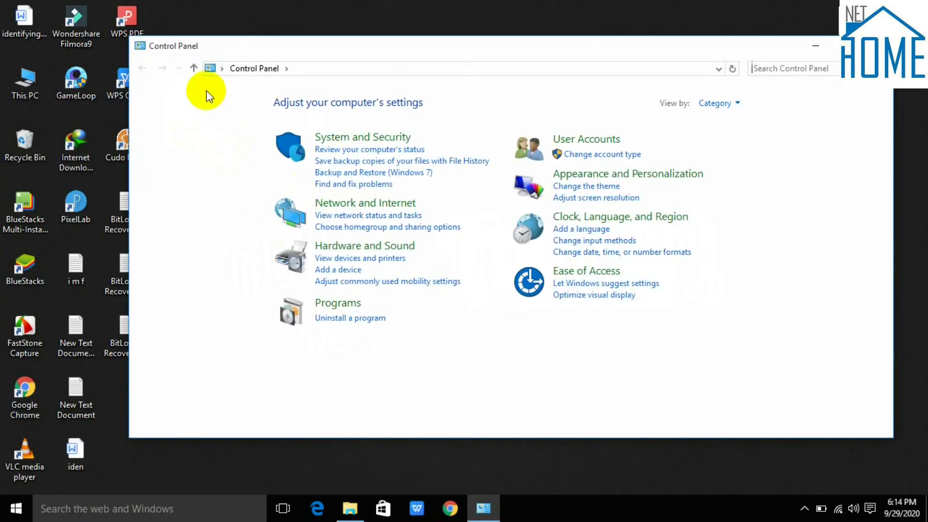
left_click(348, 138)
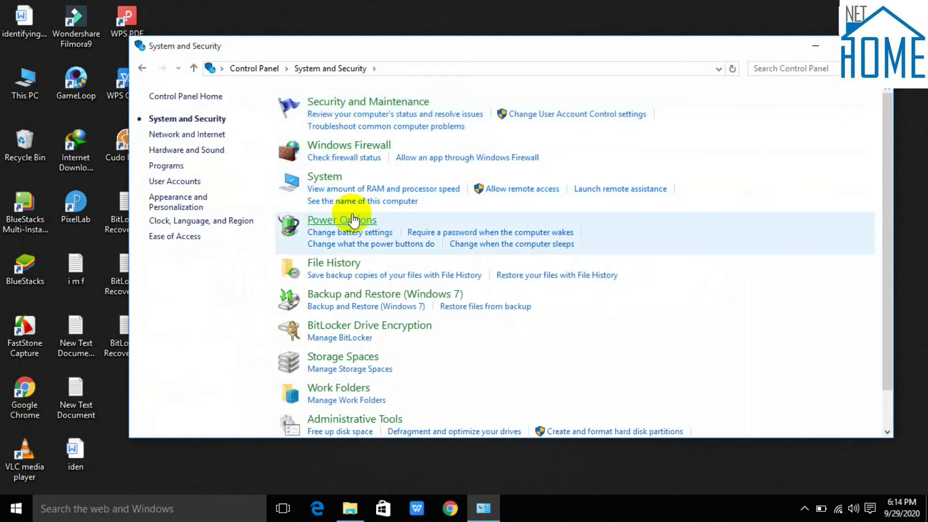
left_click(375, 333)
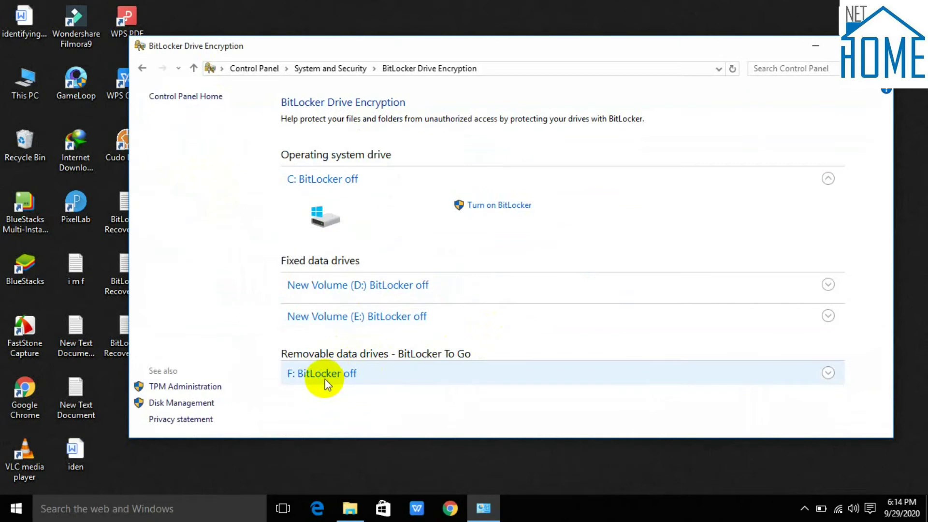
left_click(369, 378)
Step: Turn on BitLocker for F: using password unlocking, entering the drive password twice
left_click(528, 409)
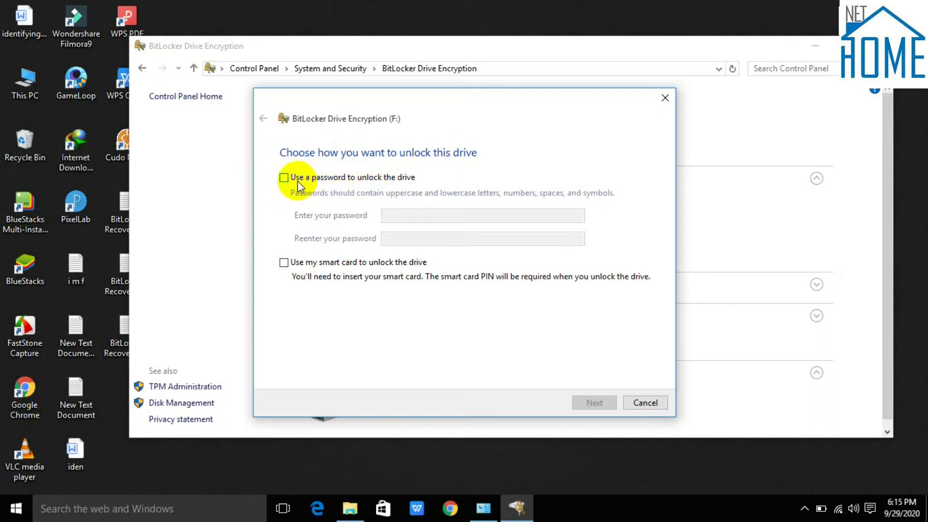
left_click(283, 178)
left_click(417, 216)
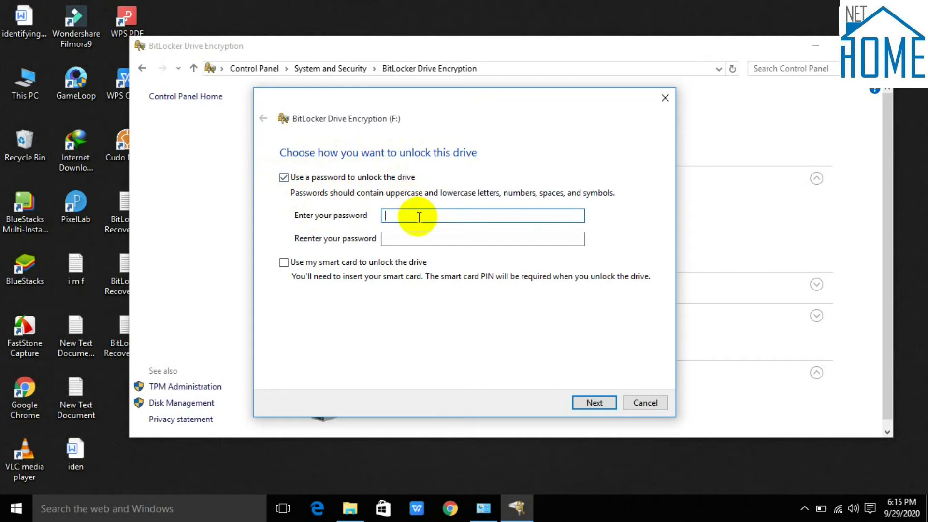
type("1234567890")
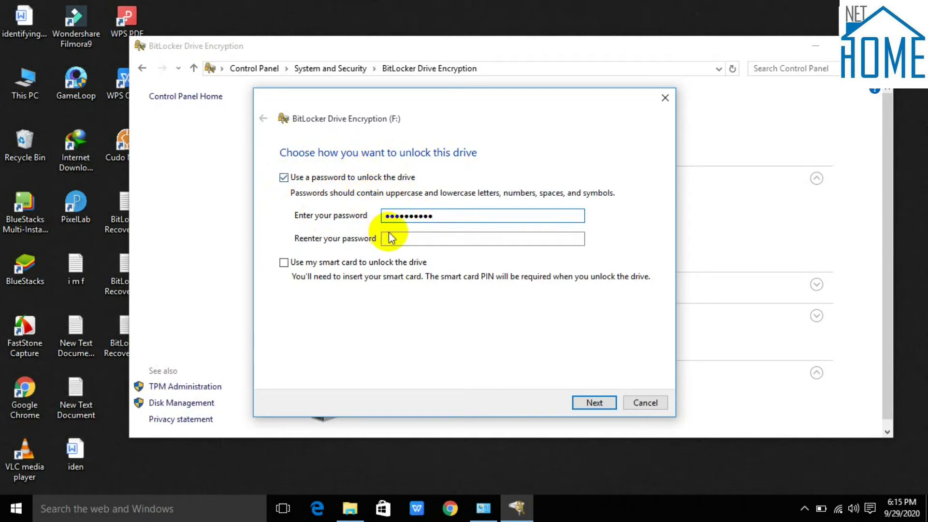
left_click(394, 239)
type("1234567")
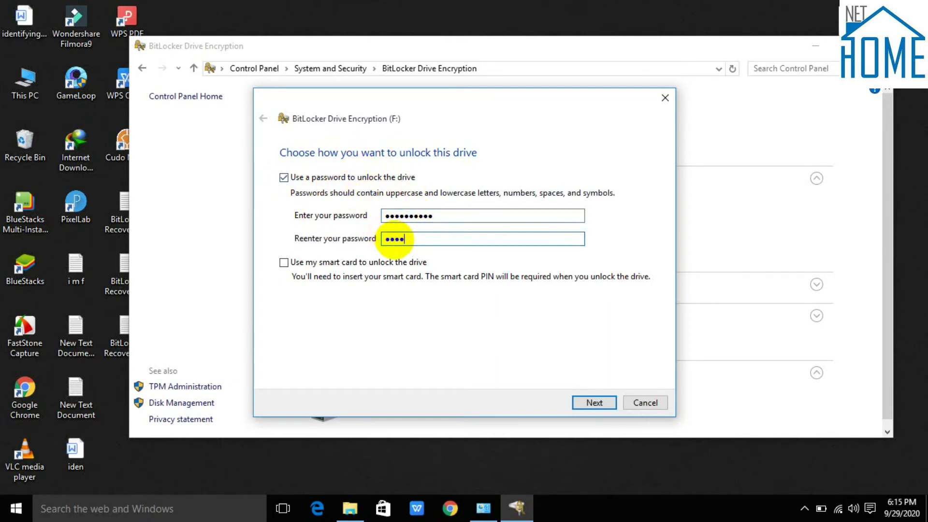
type("890")
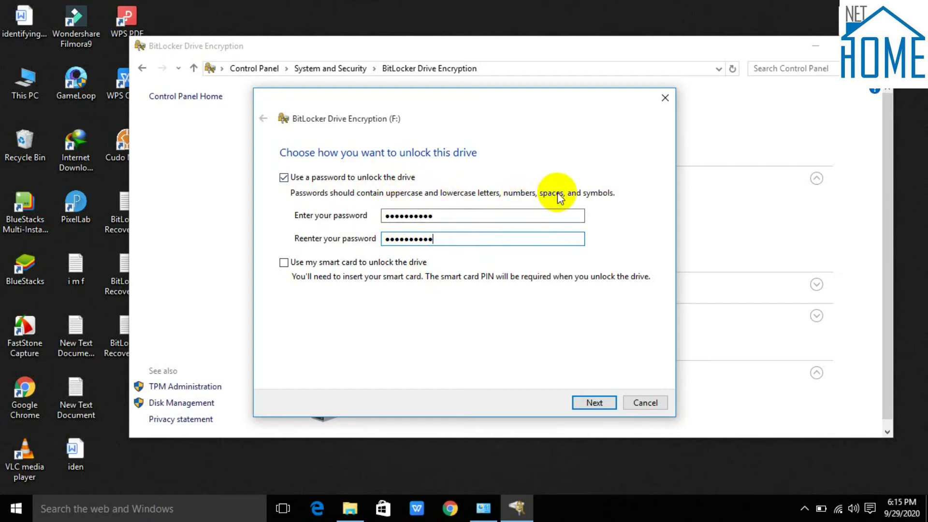
left_click(597, 403)
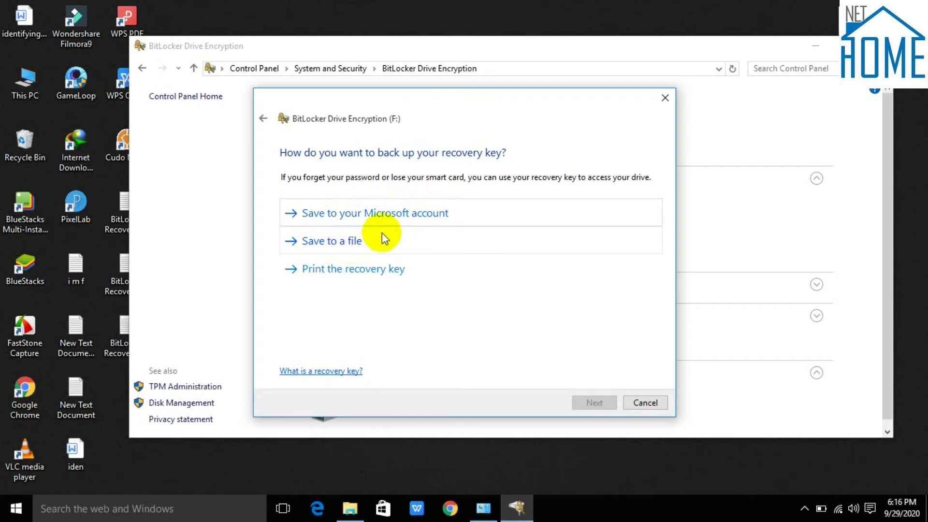
Step: Save F:'s BitLocker recovery key as a text file in the Desktop folder
left_click(353, 240)
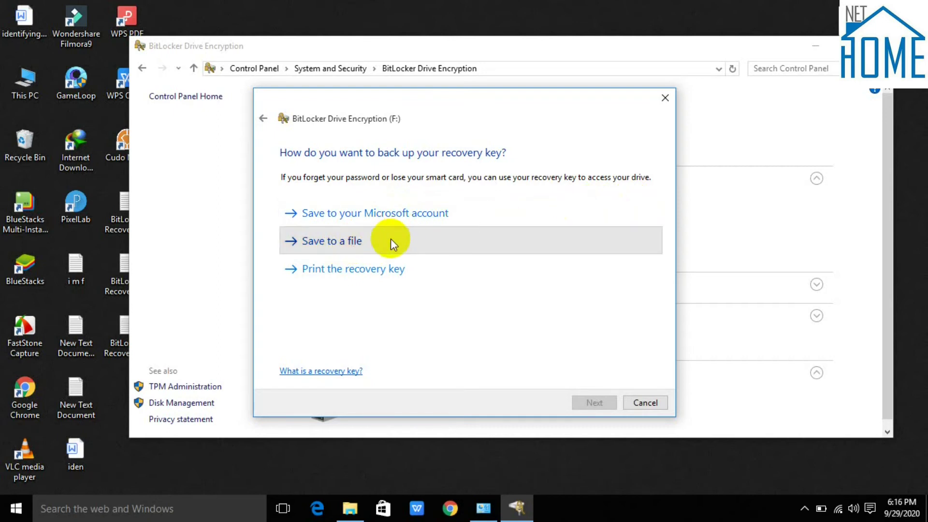
left_click(429, 253)
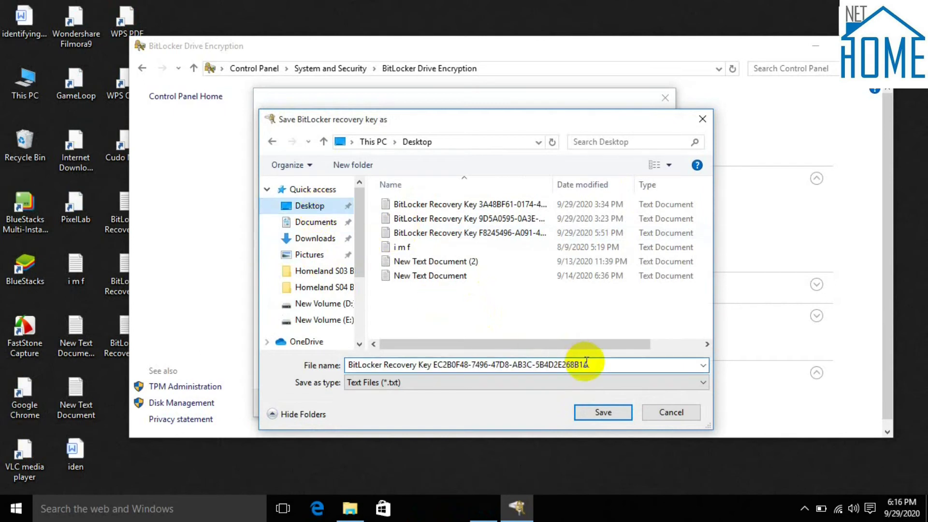
left_click(611, 410)
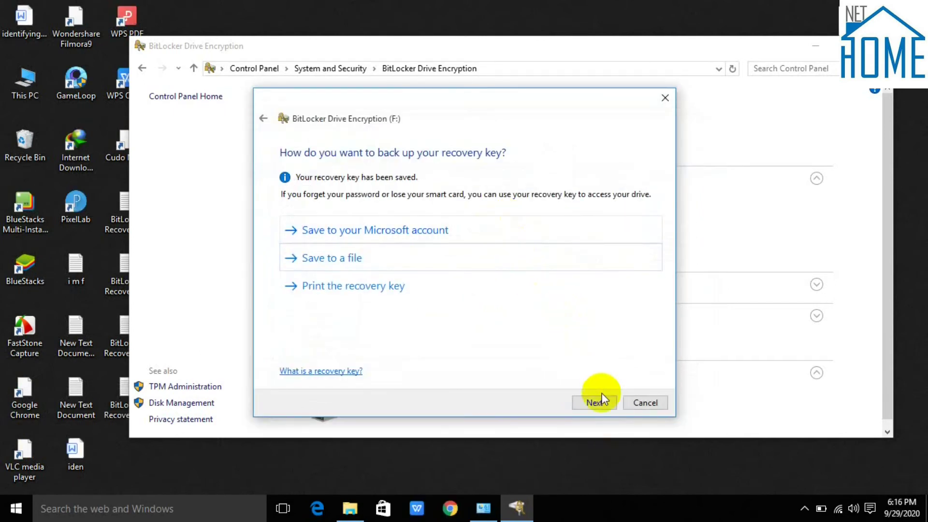
Step: Keep 'Encrypt used disk space only' for F: and start encrypting
left_click(599, 403)
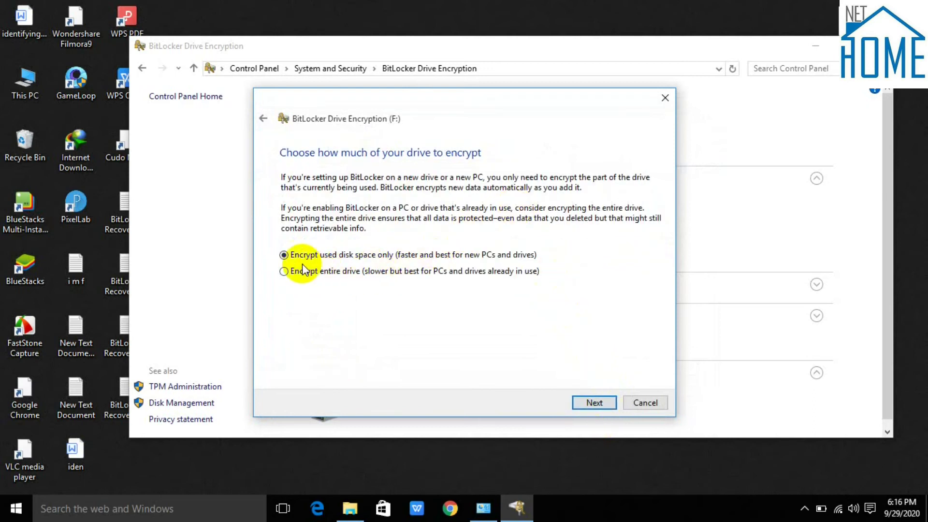
left_click(579, 397)
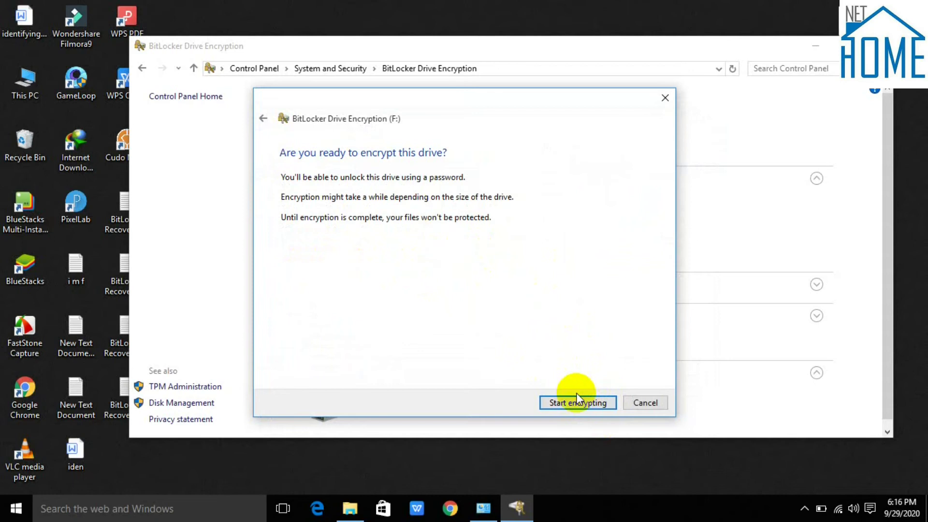
left_click(580, 400)
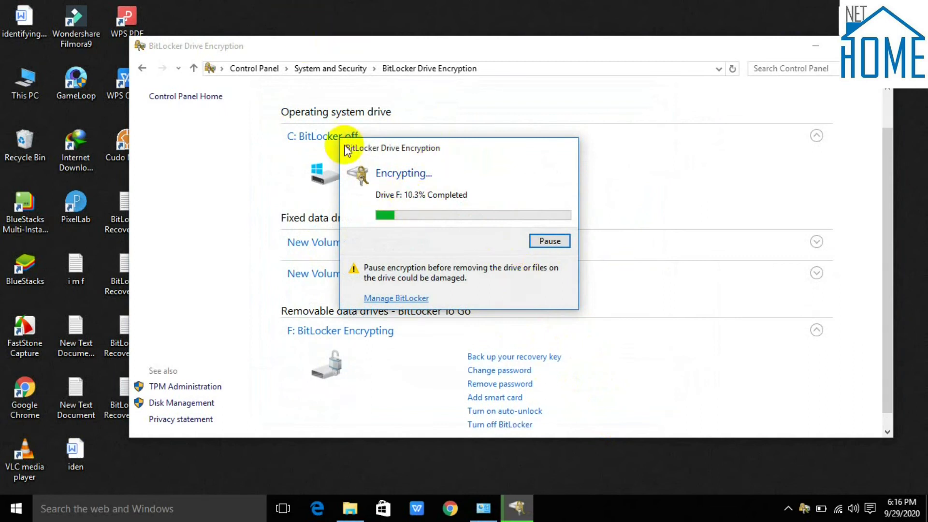
left_click(222, 505)
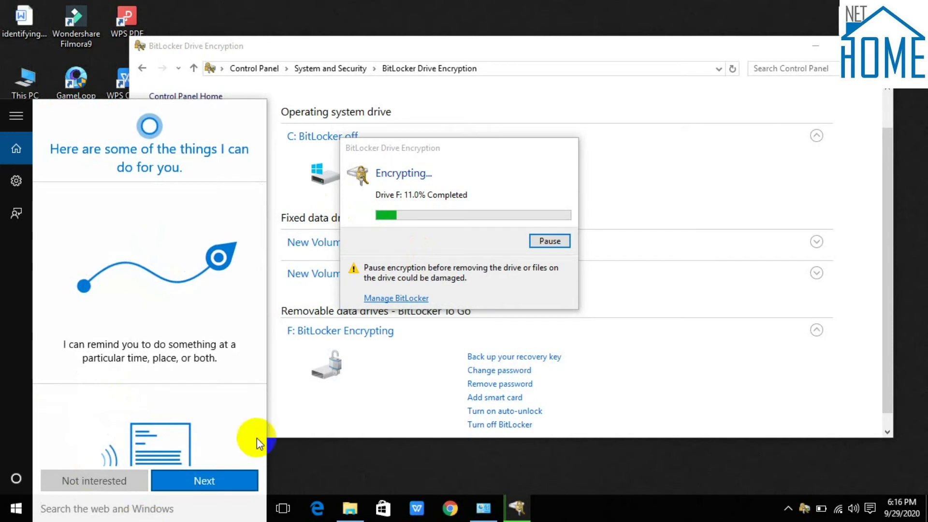
left_click(617, 6)
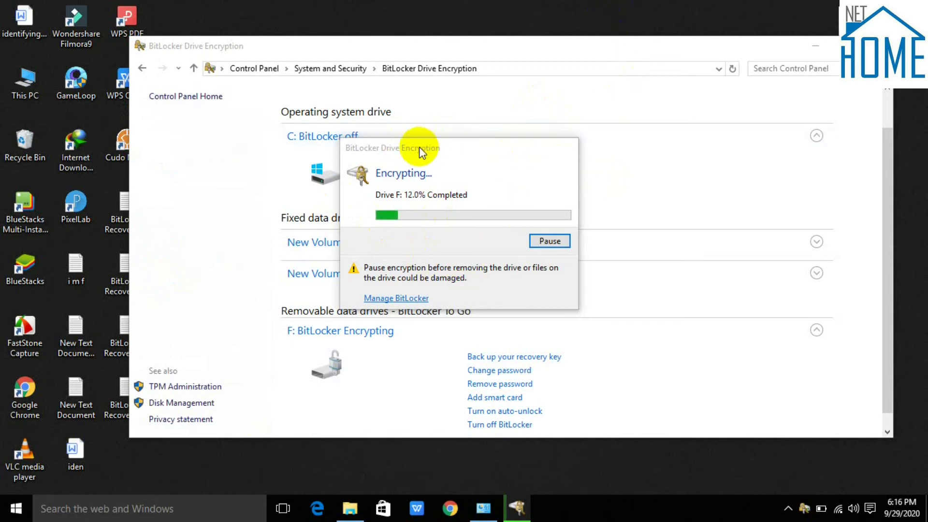
key("ctrl+shift+Escape")
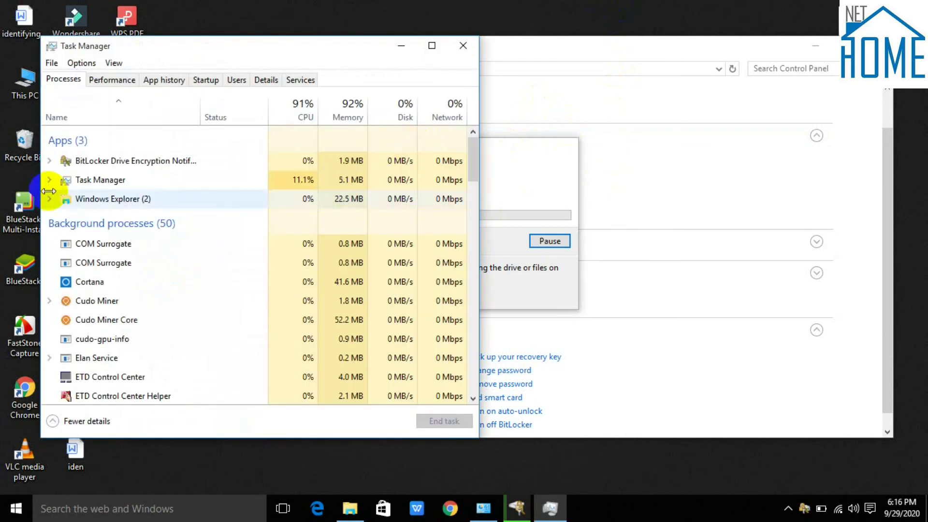
Step: End the BitLocker Drive Encryption Notification task, then minimise Task Manager and the BitLocker window
right_click(102, 163)
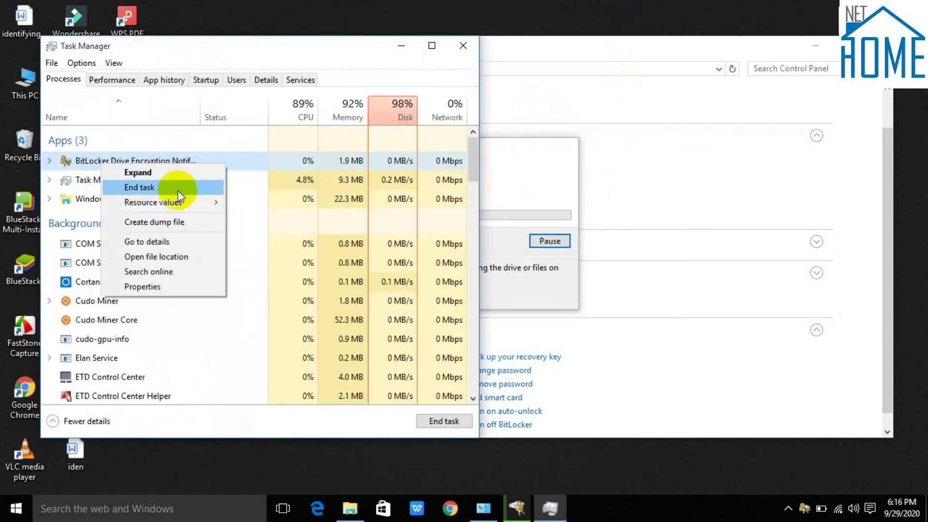
left_click(178, 191)
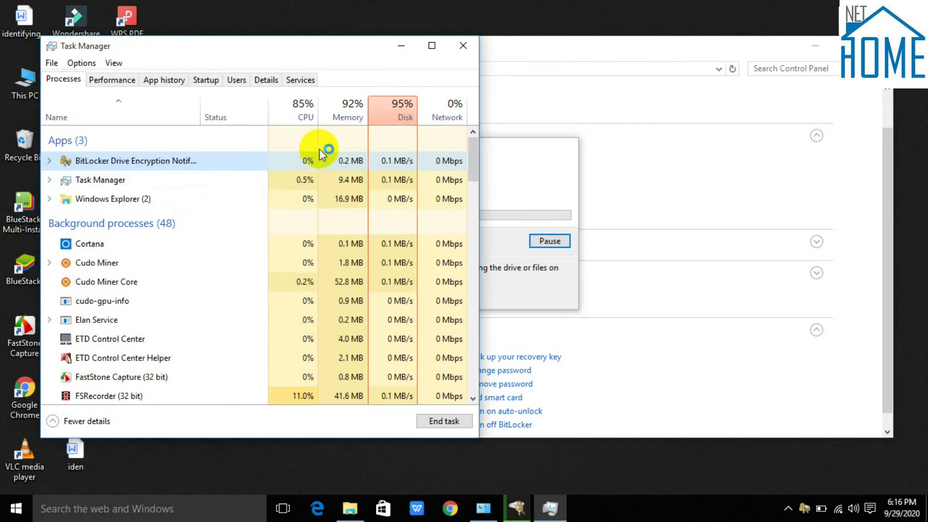
left_click(401, 45)
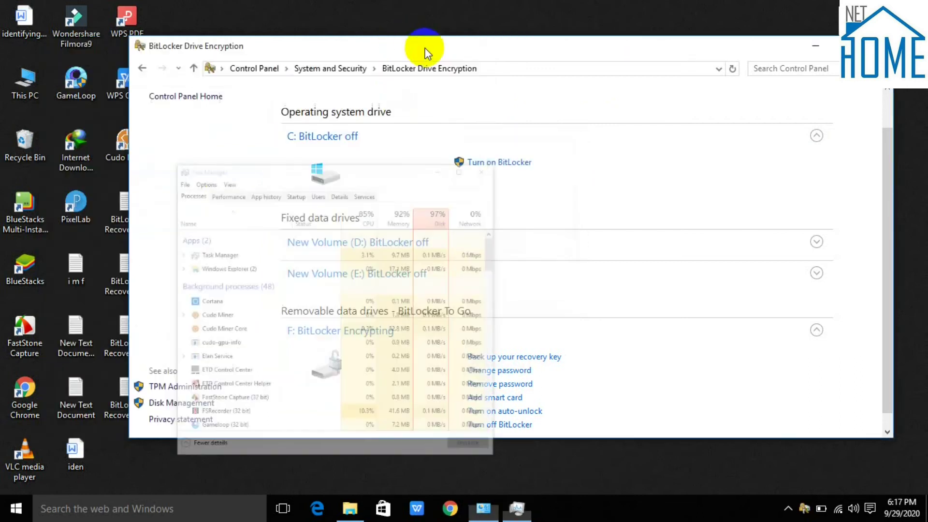
left_click(820, 50)
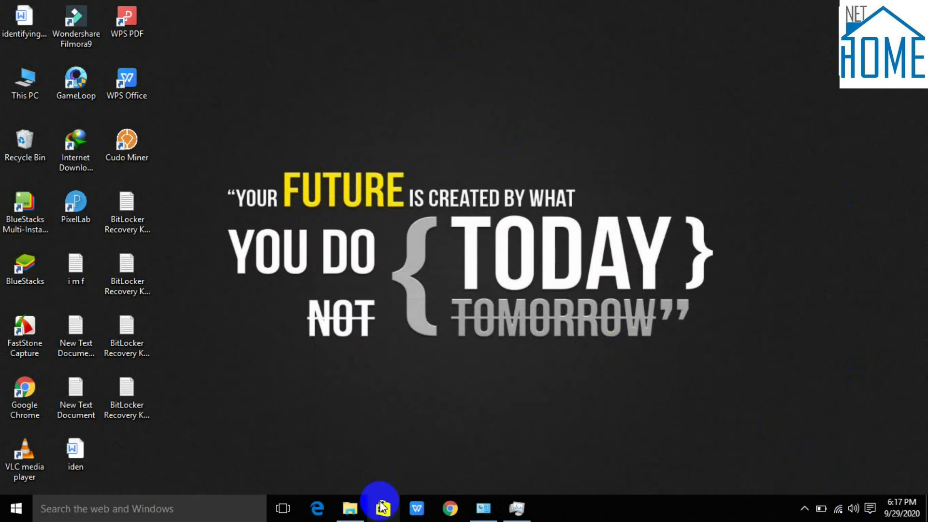
left_click(804, 508)
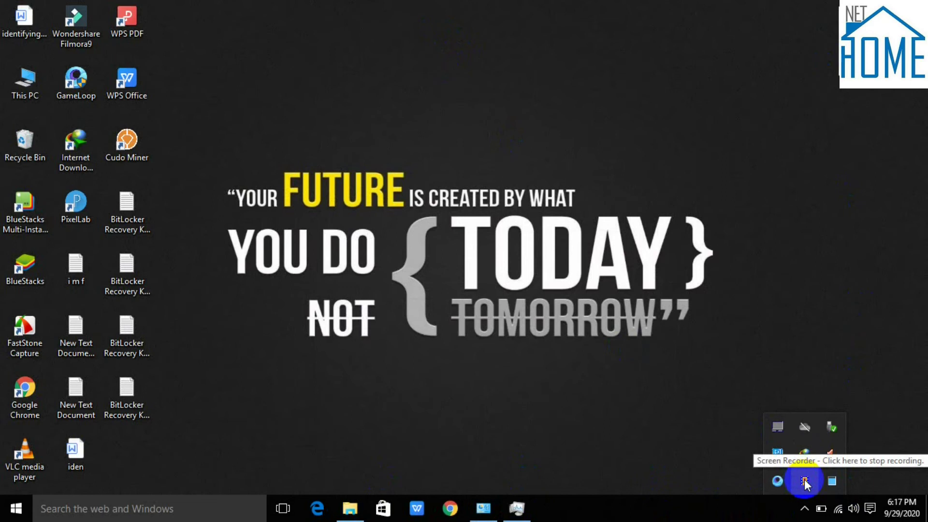
left_click(805, 482)
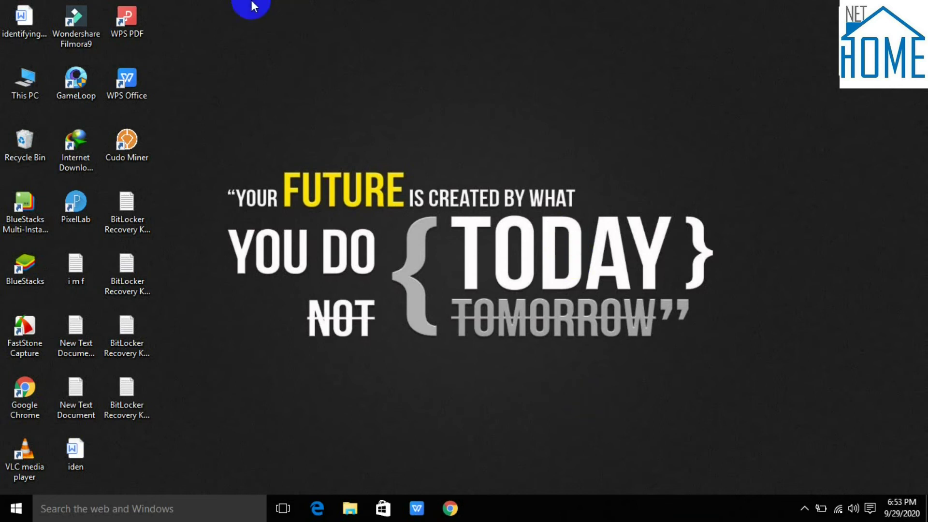
Step: Unlock Removable Disk (F:) with the drive password, open it, then return to This PC
double_click(30, 93)
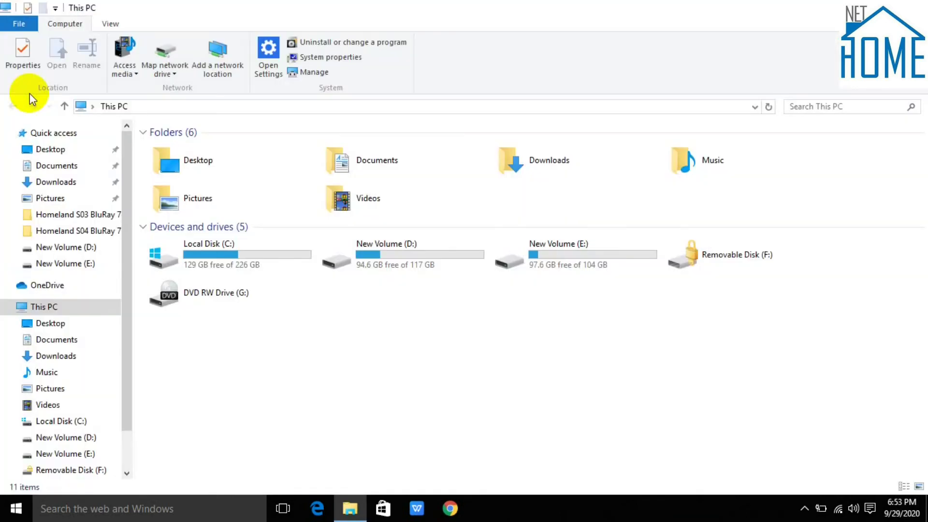
left_click(735, 264)
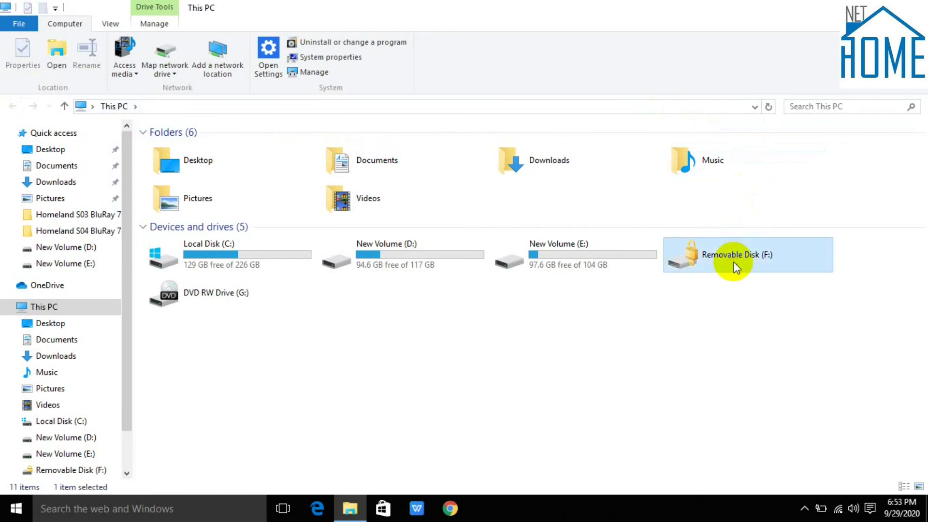
double_click(734, 264)
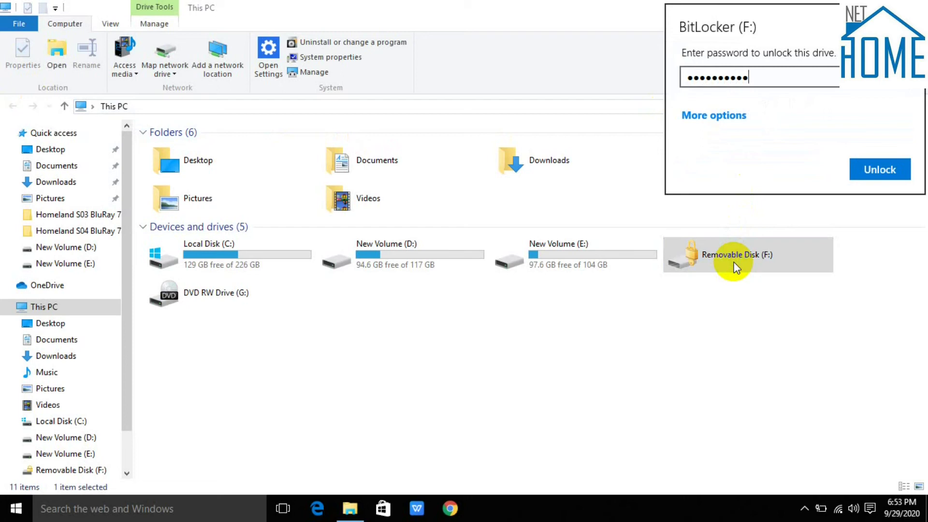
left_click(880, 175)
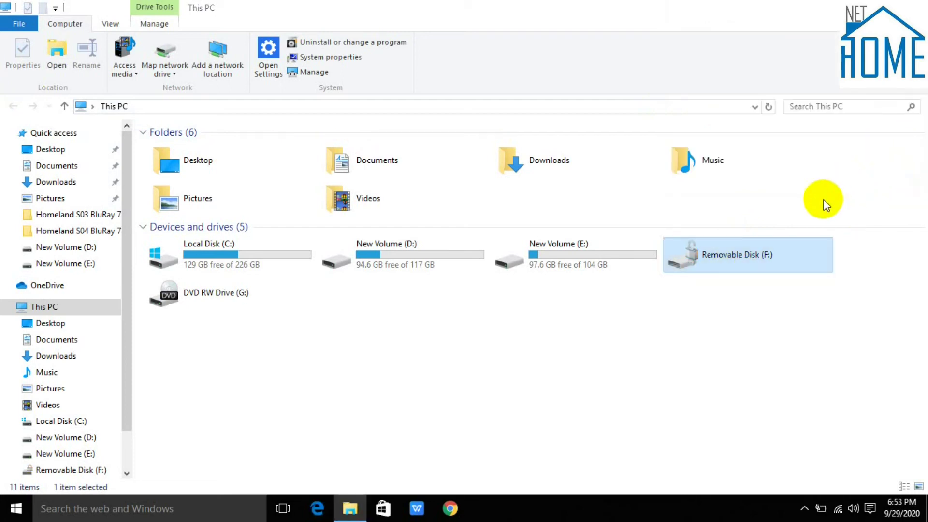
double_click(743, 254)
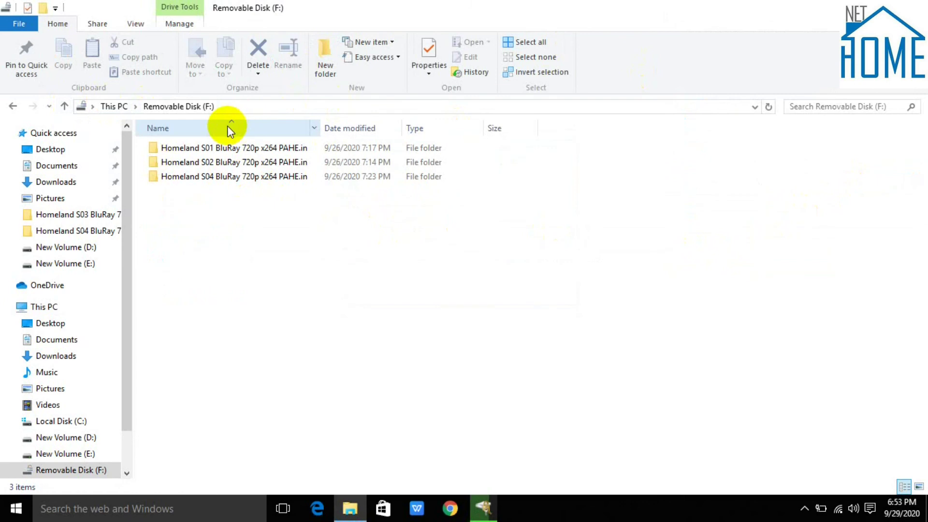
left_click(64, 106)
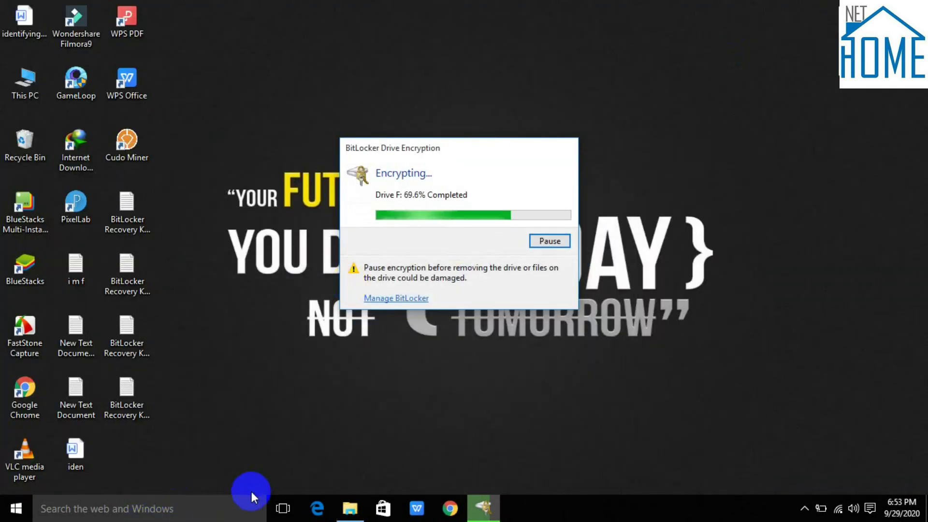
Step: Search 'co' from the taskbar and open Control Panel from the results
left_click(98, 502)
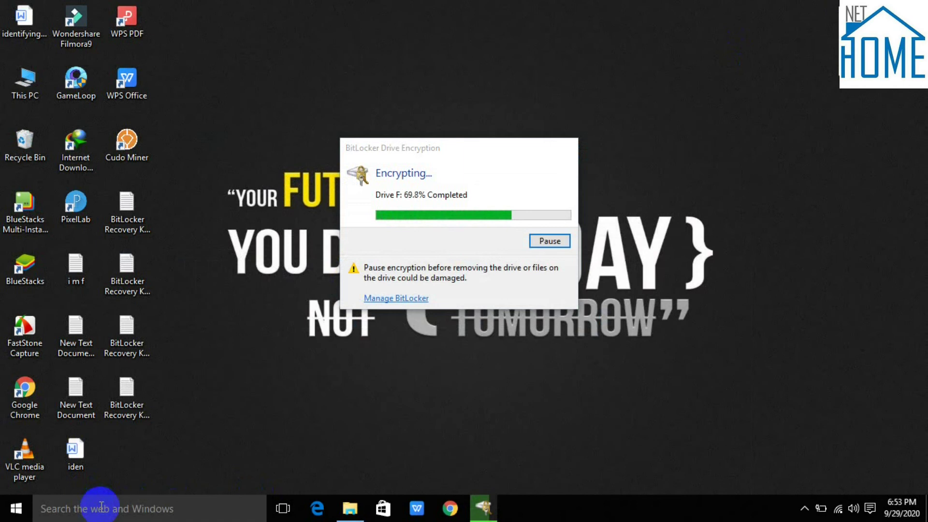
type("co")
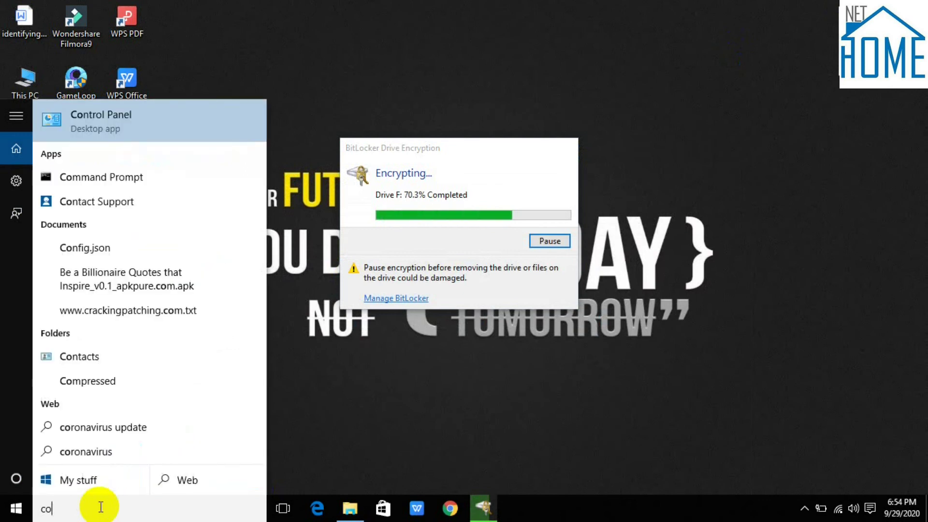
left_click(114, 138)
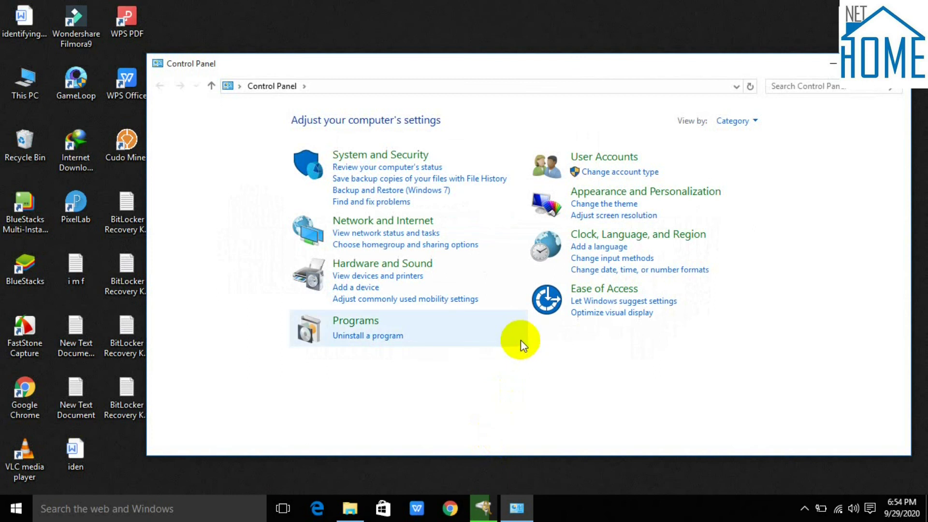
Step: Go to System and Security > BitLocker Drive Encryption, expand F: (Encrypting), then close Control Panel
left_click(395, 337)
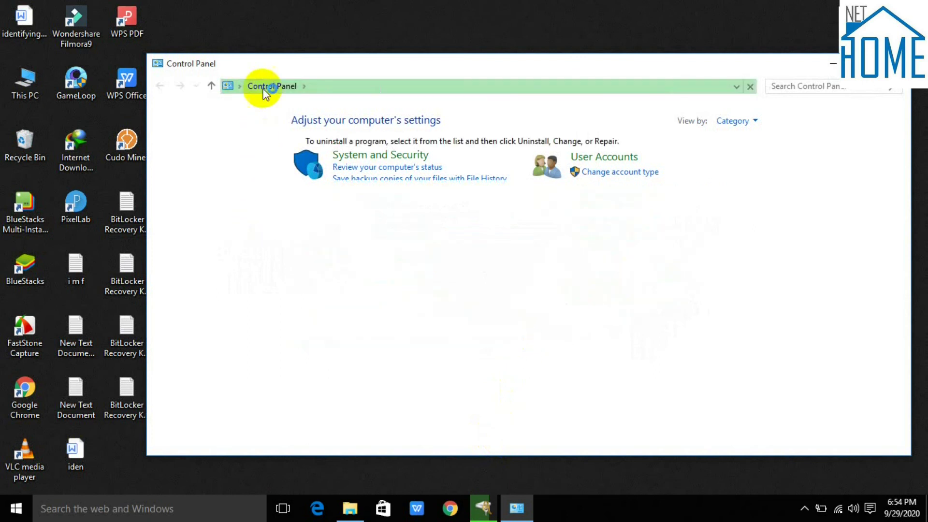
left_click(161, 90)
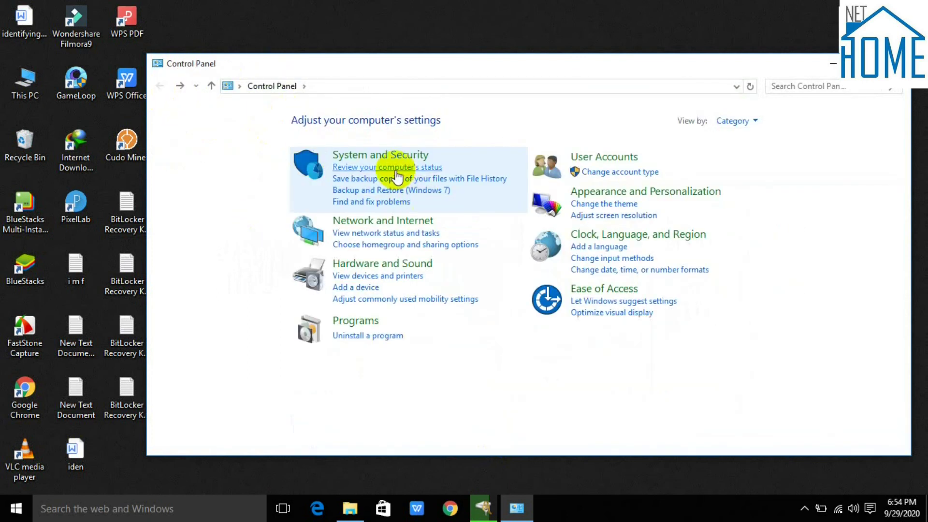
left_click(413, 155)
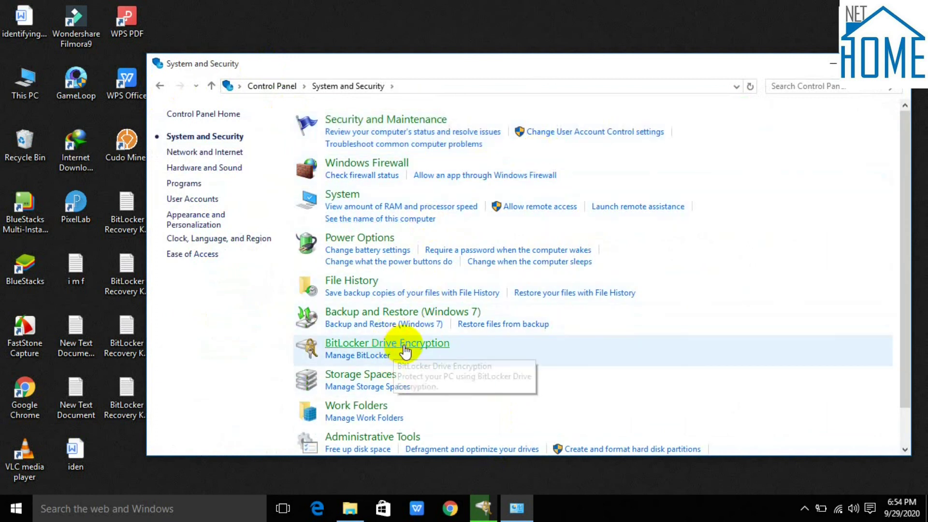
left_click(397, 345)
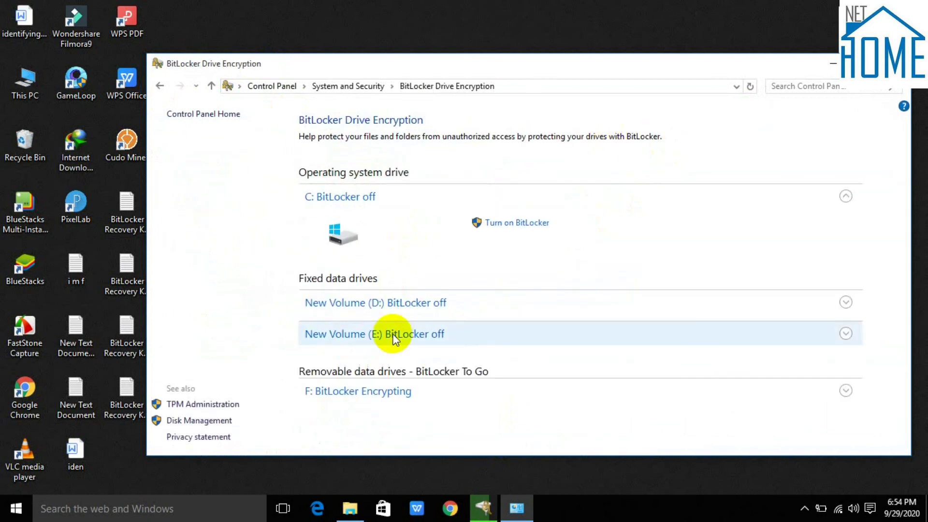
left_click(393, 388)
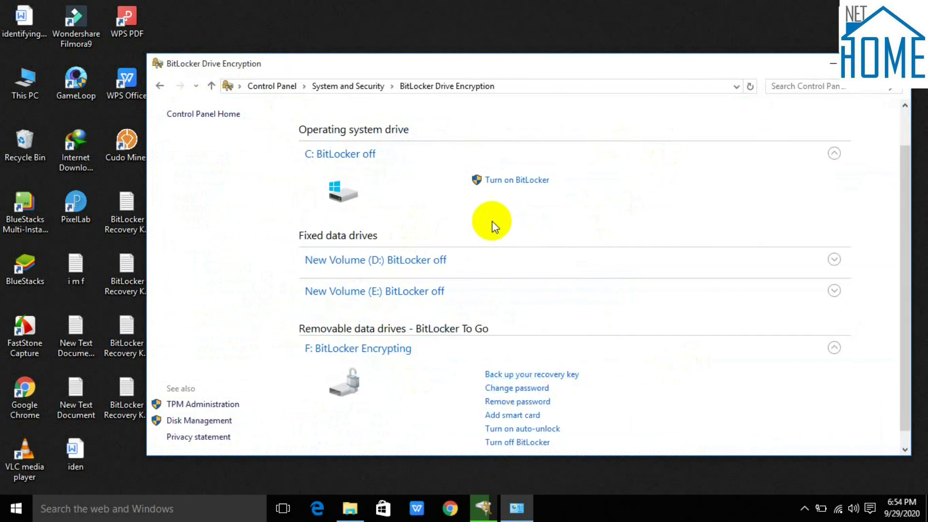
left_click_drag(692, 69, 672, 35)
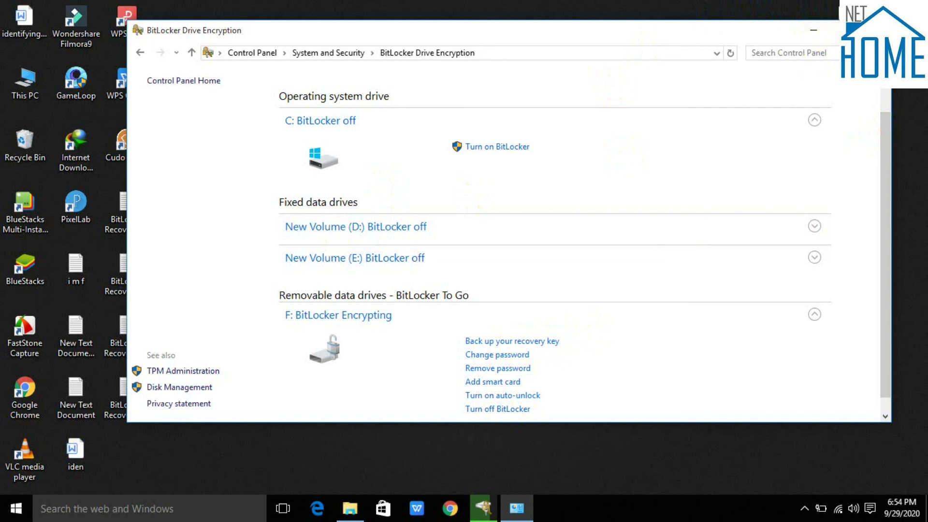
left_click(877, 30)
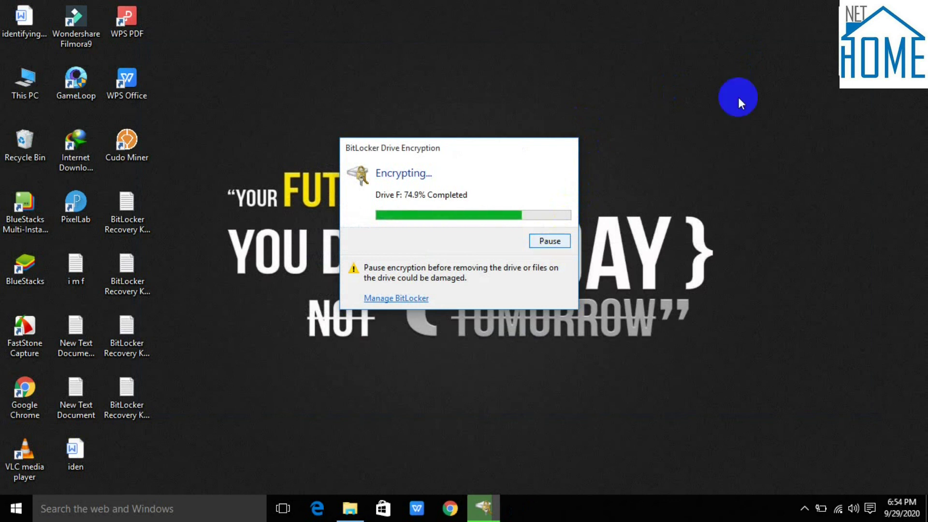
Step: Refresh the desktop and show the hidden notification-area icons
right_click(779, 19)
left_click(787, 59)
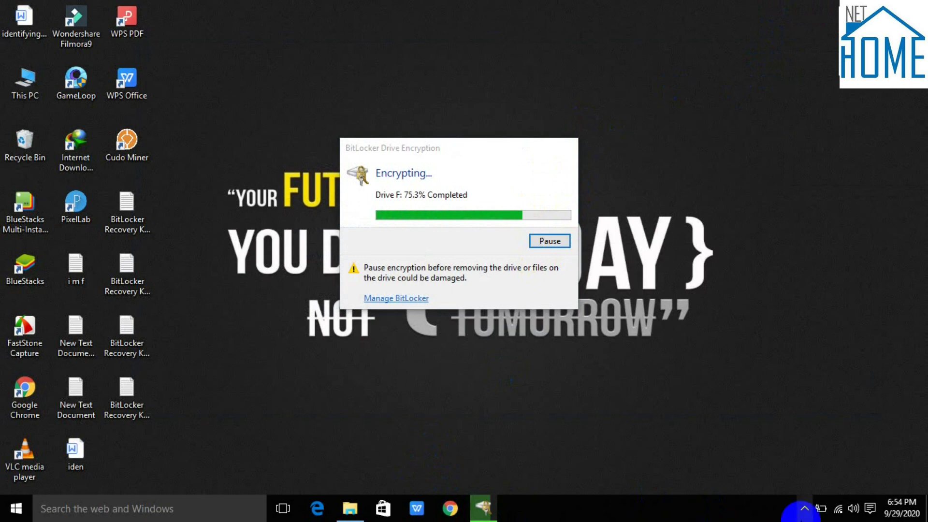
left_click(804, 508)
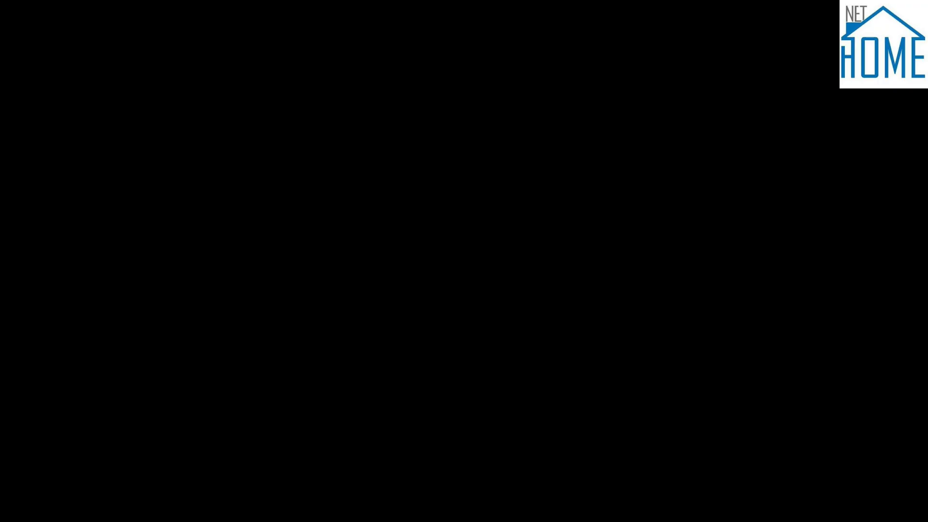